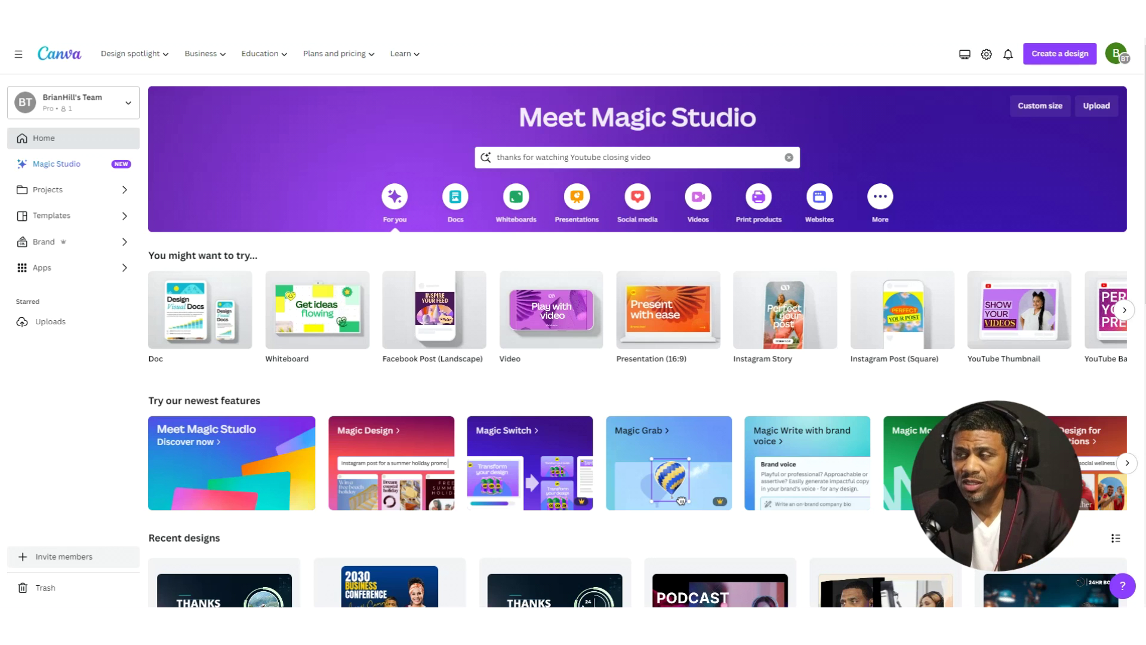
Clear the previous template search and search the templates for "new episode youtube intro".
click(763, 156)
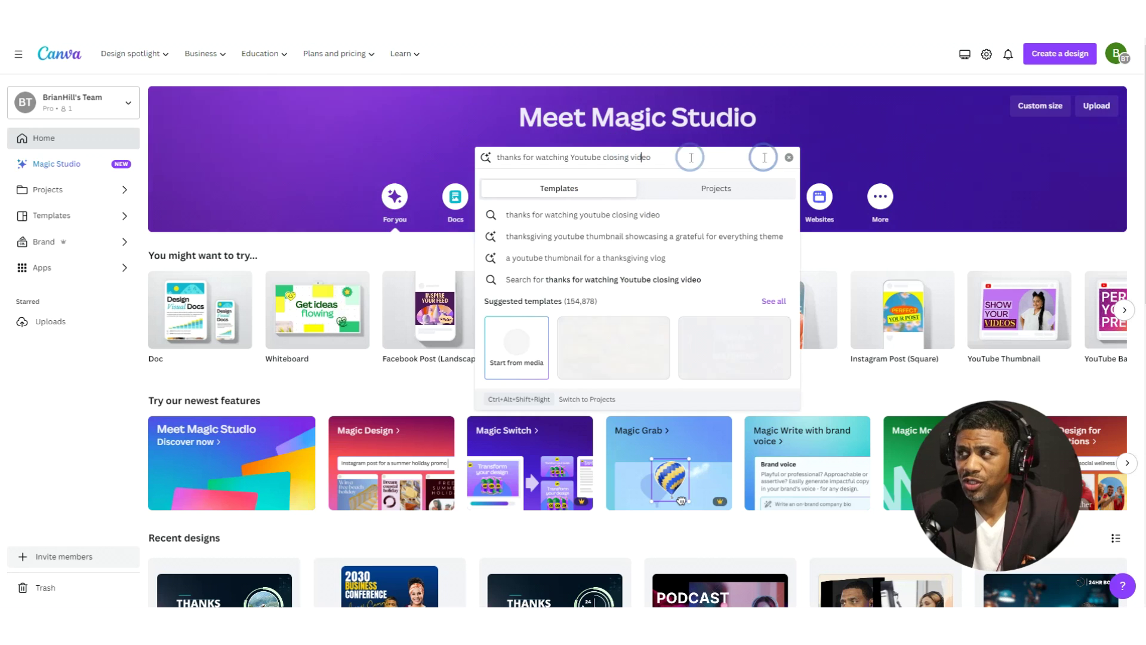
click(790, 158)
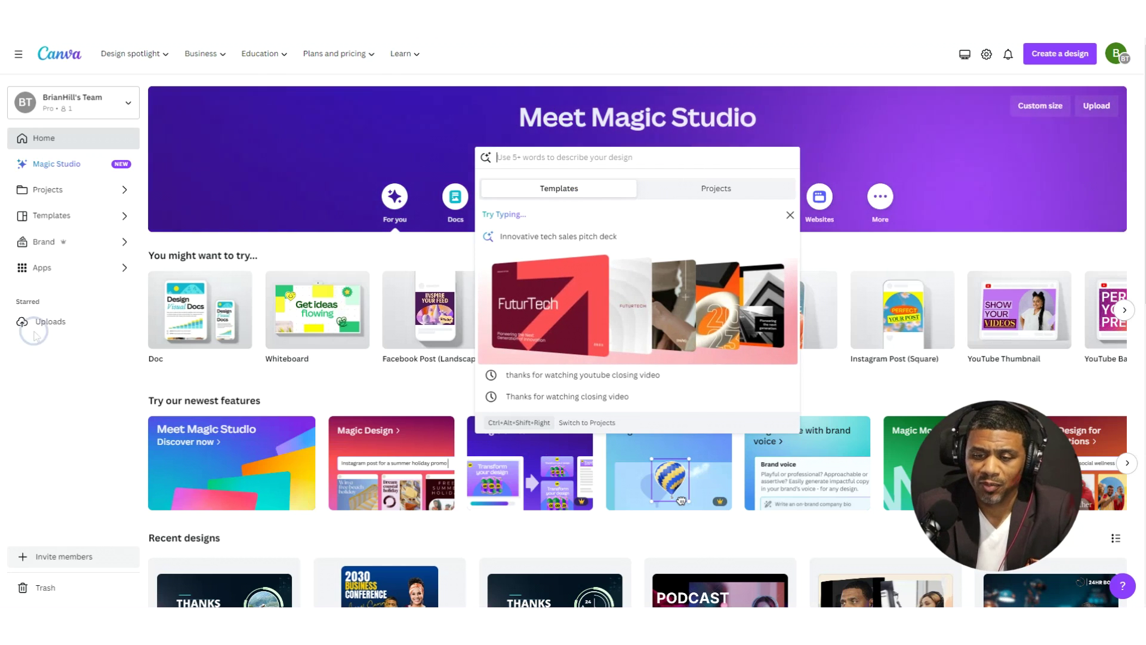
click(766, 205)
click(651, 158)
scroll(651, 161, down, 1)
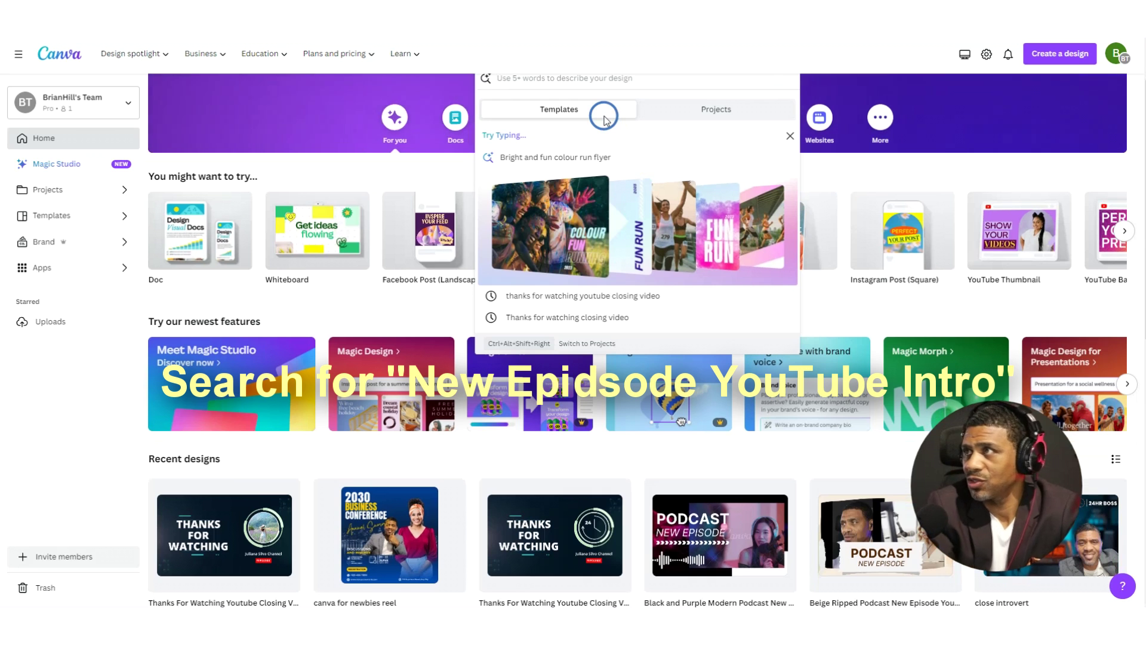
text(new e)
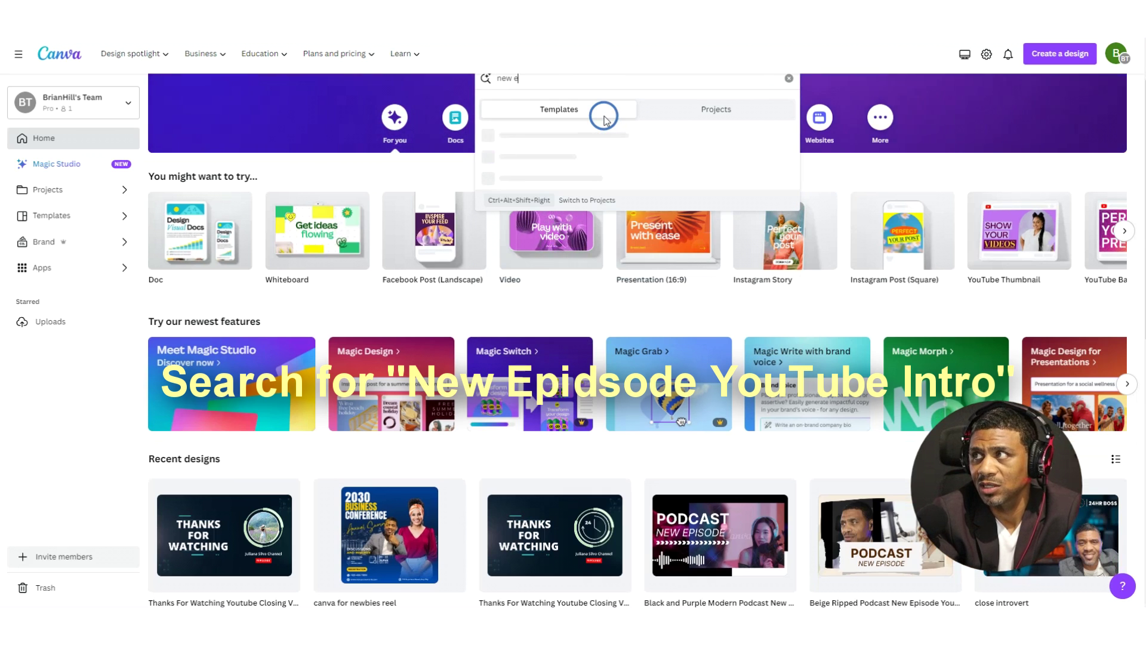
text(pisode you)
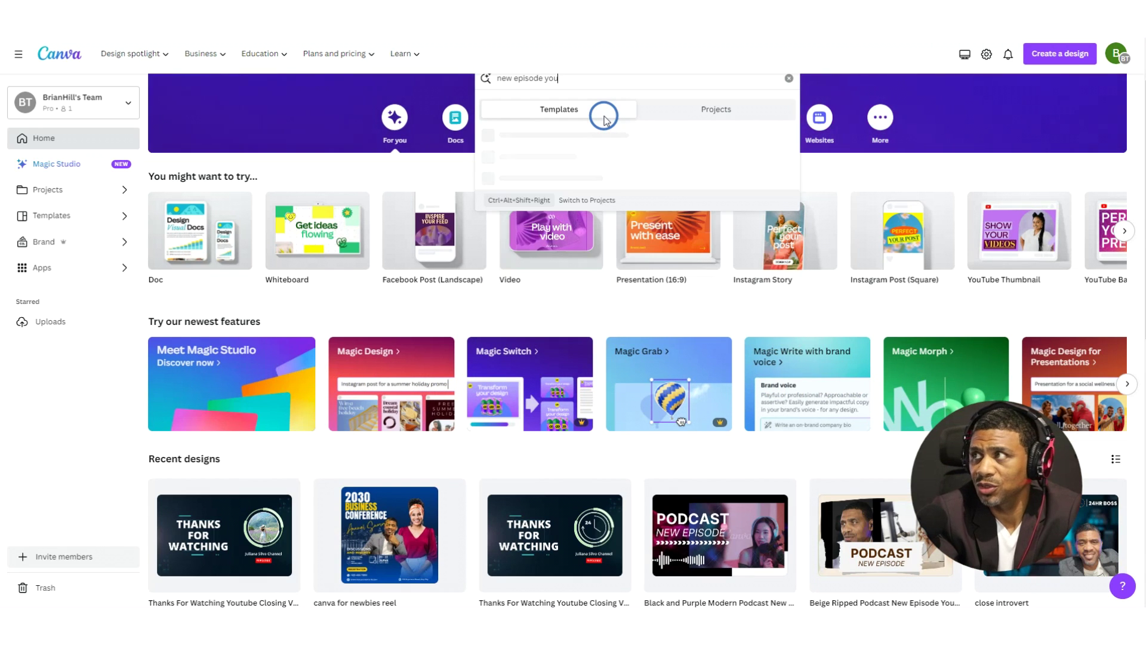
text(tube int)
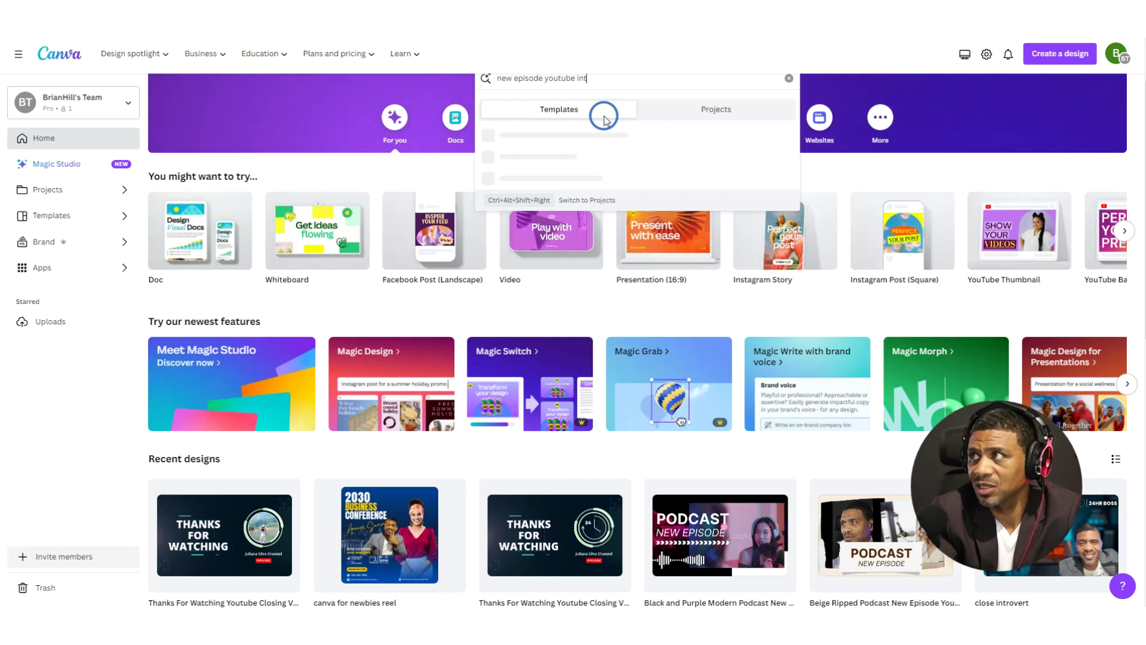
text(ro)
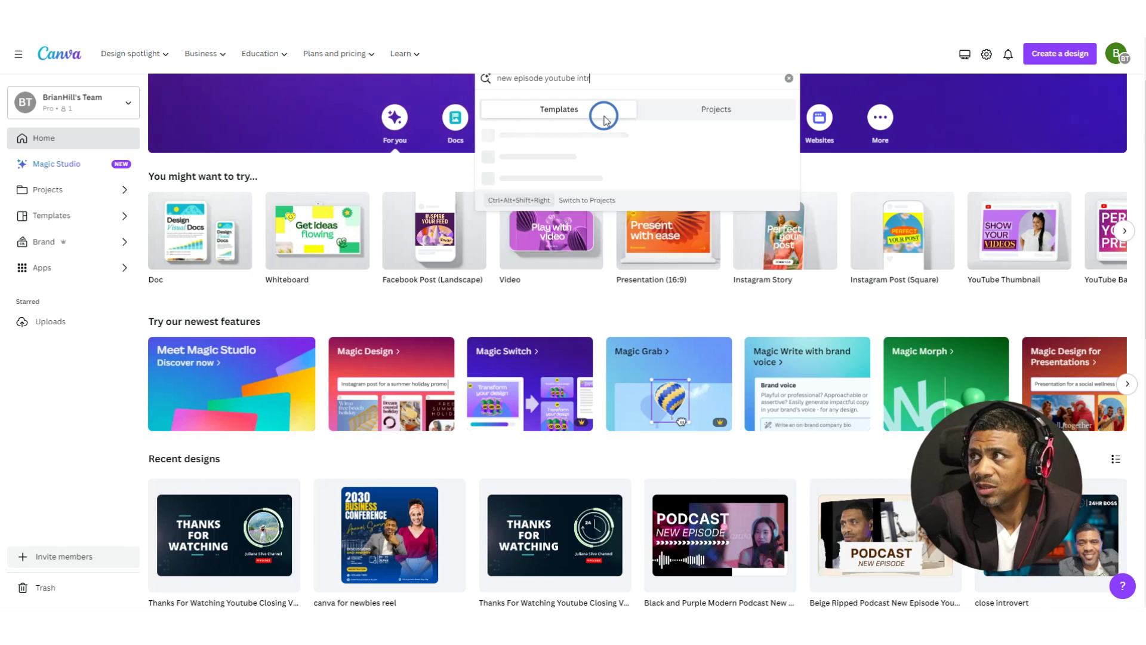
key(Return)
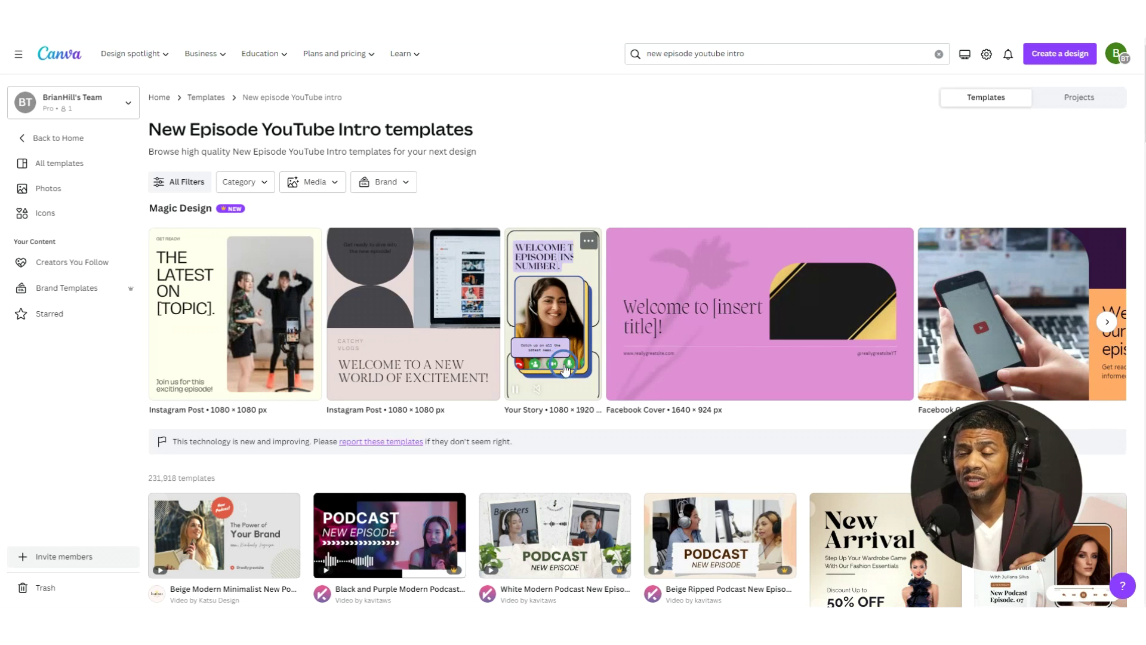
Open the Black and Purple Modern Podcast New Episode Youtube Intro template for customizing.
scroll(656, 375, down, 2)
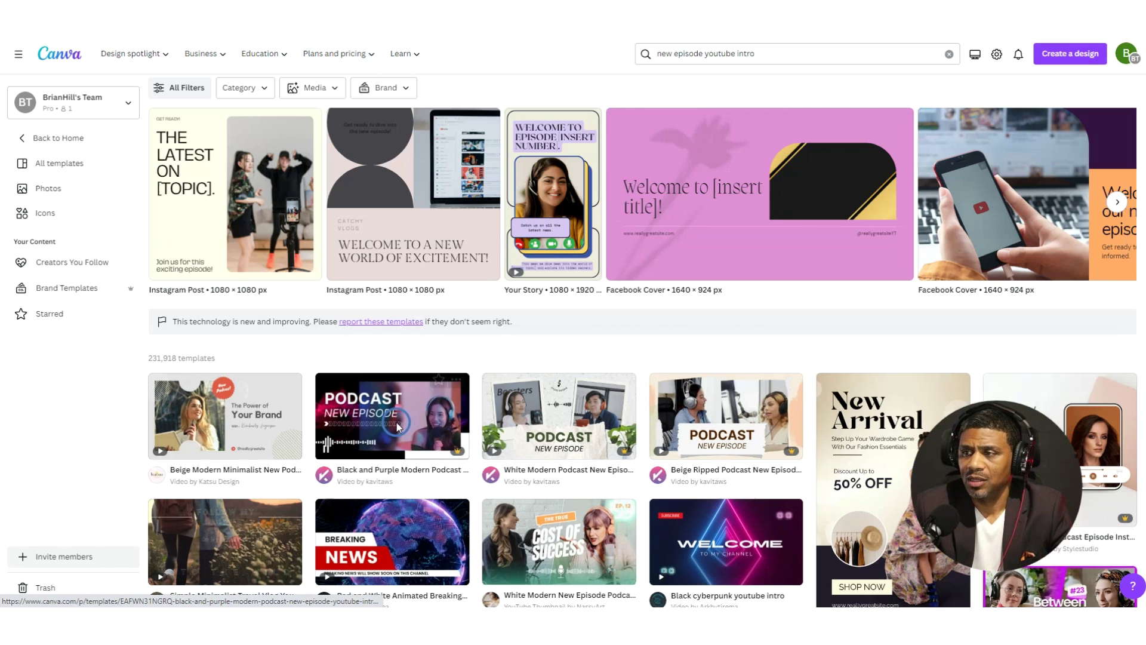
click(397, 422)
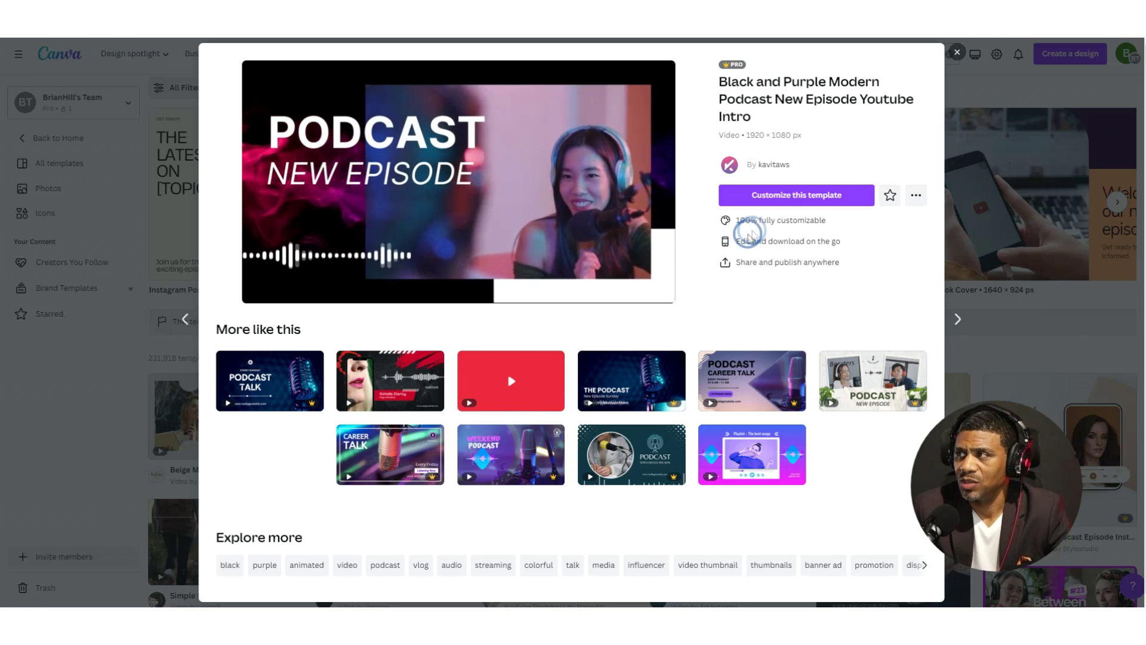
click(793, 197)
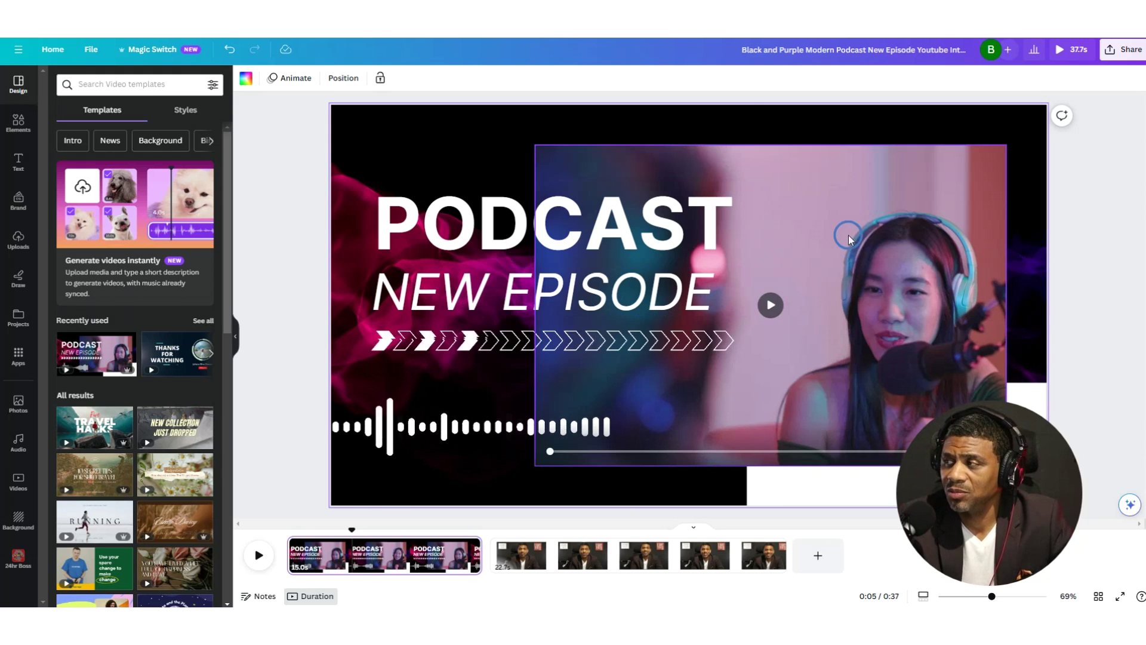
click(772, 307)
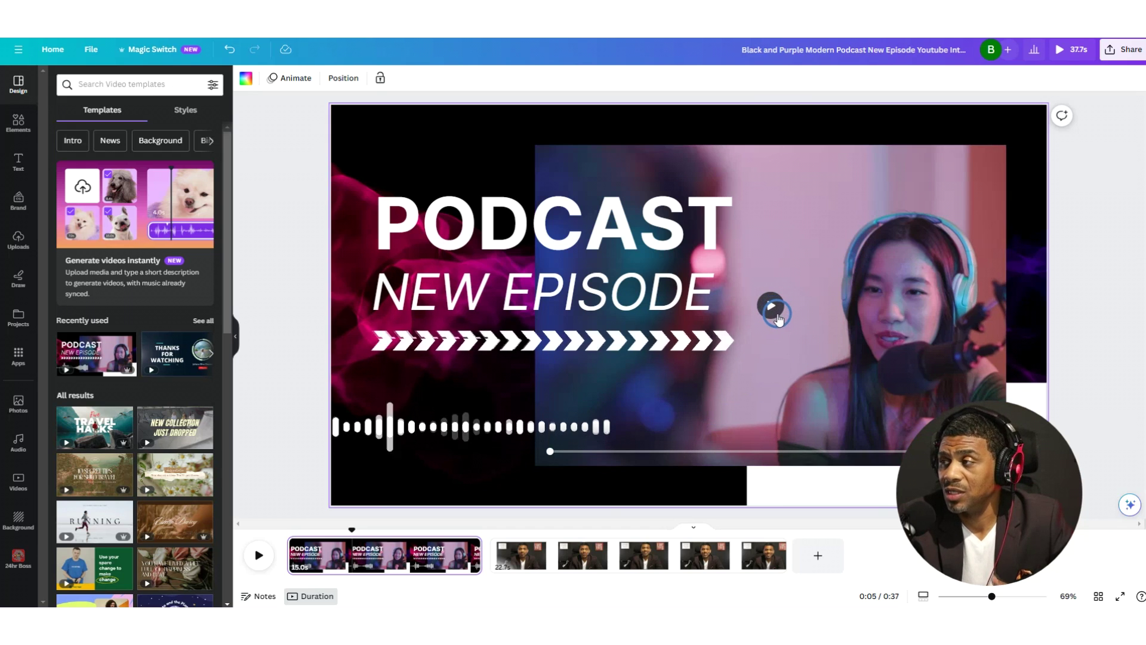
click(769, 388)
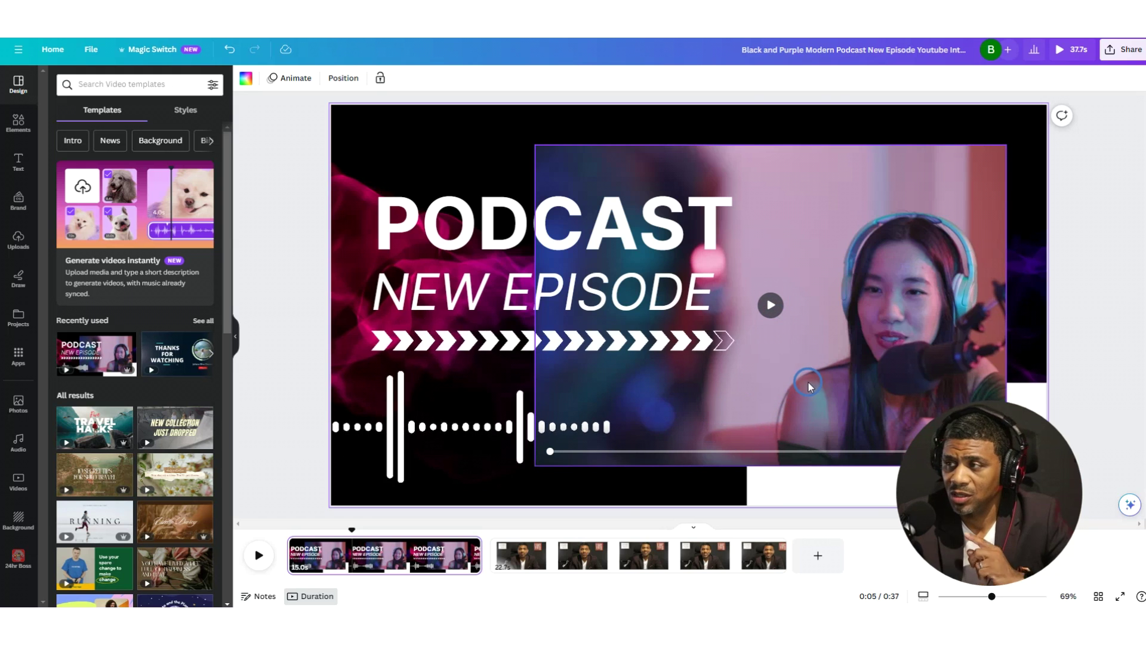
click(480, 368)
Add the 22.7-second uploaded video of the man in the dark jacket to the podcast intro page.
click(30, 242)
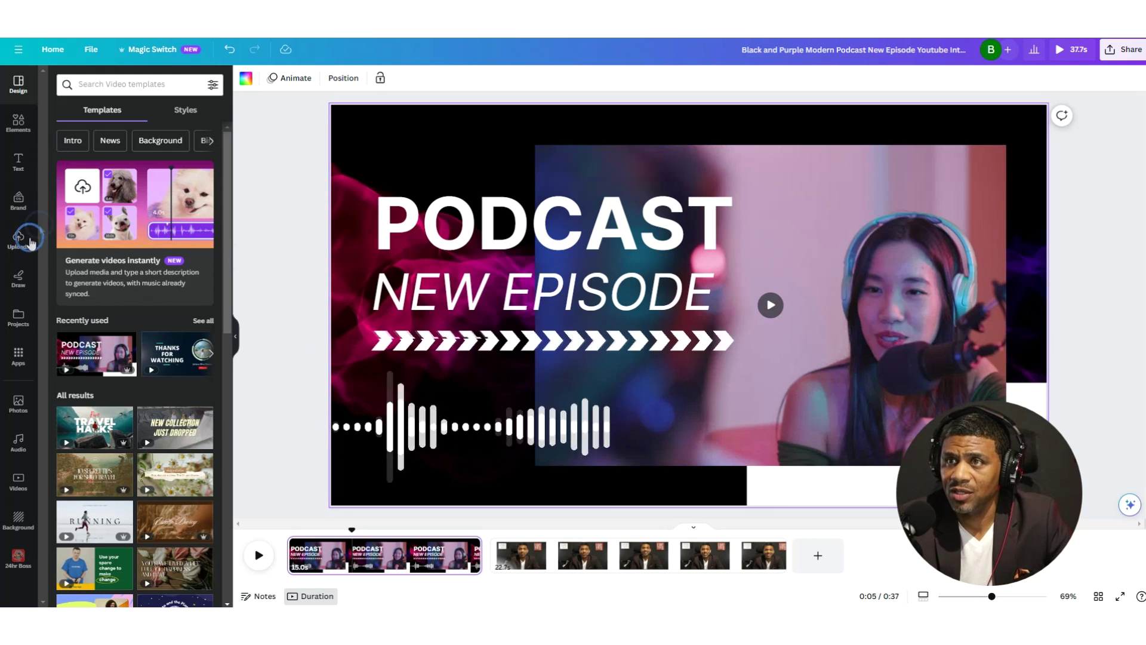
click(78, 238)
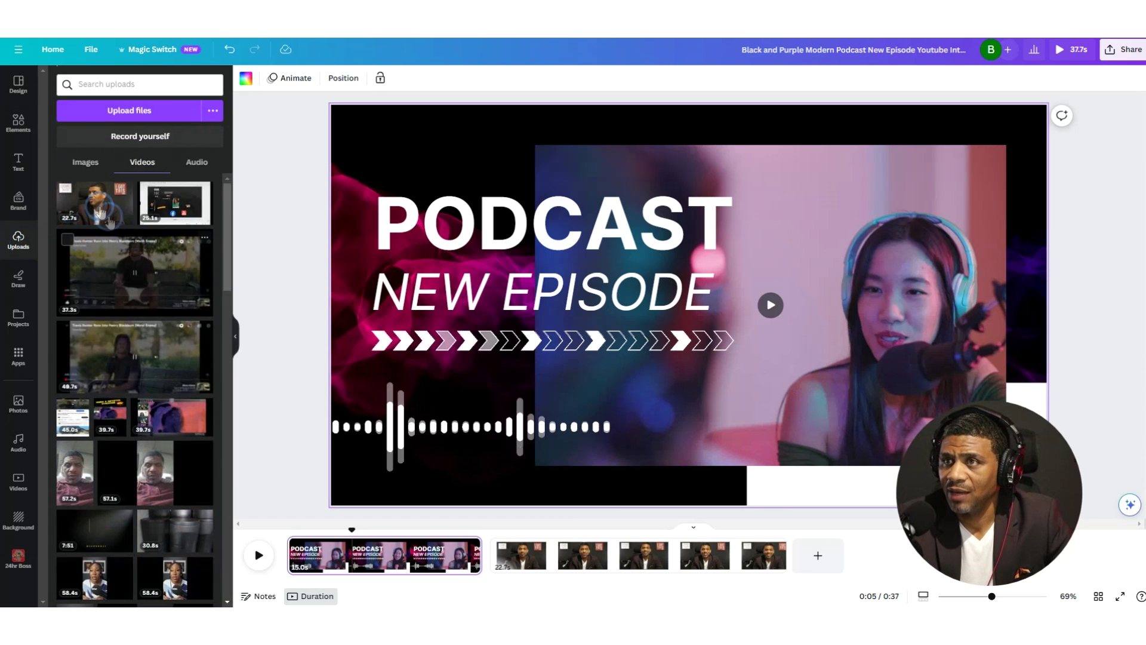
click(594, 525)
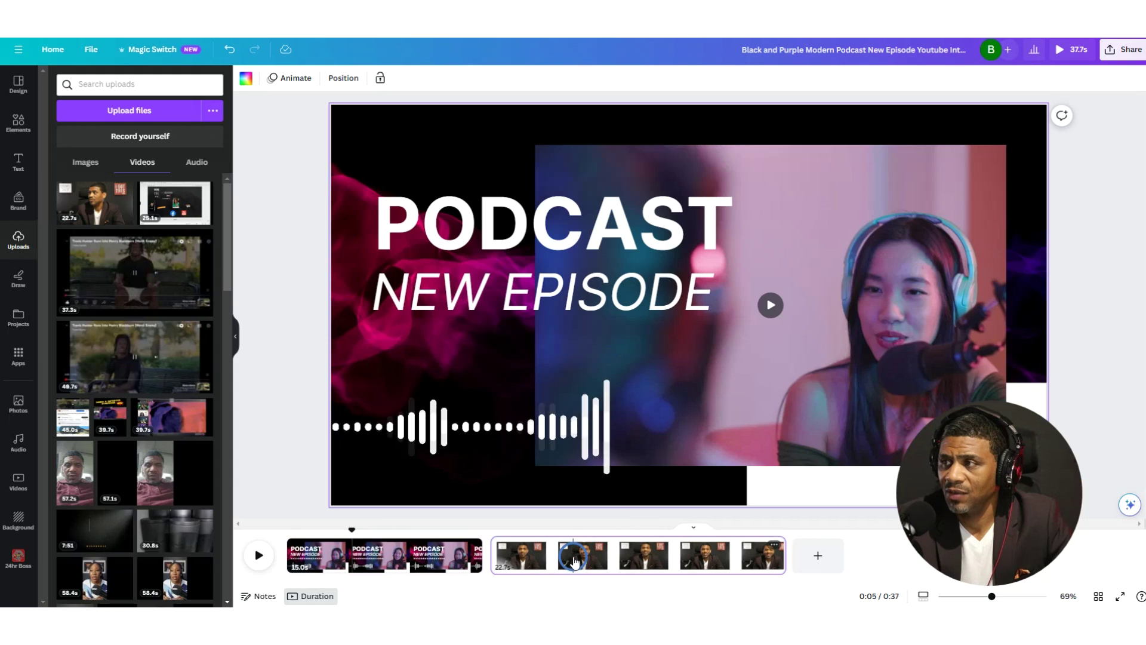
click(421, 562)
click(108, 213)
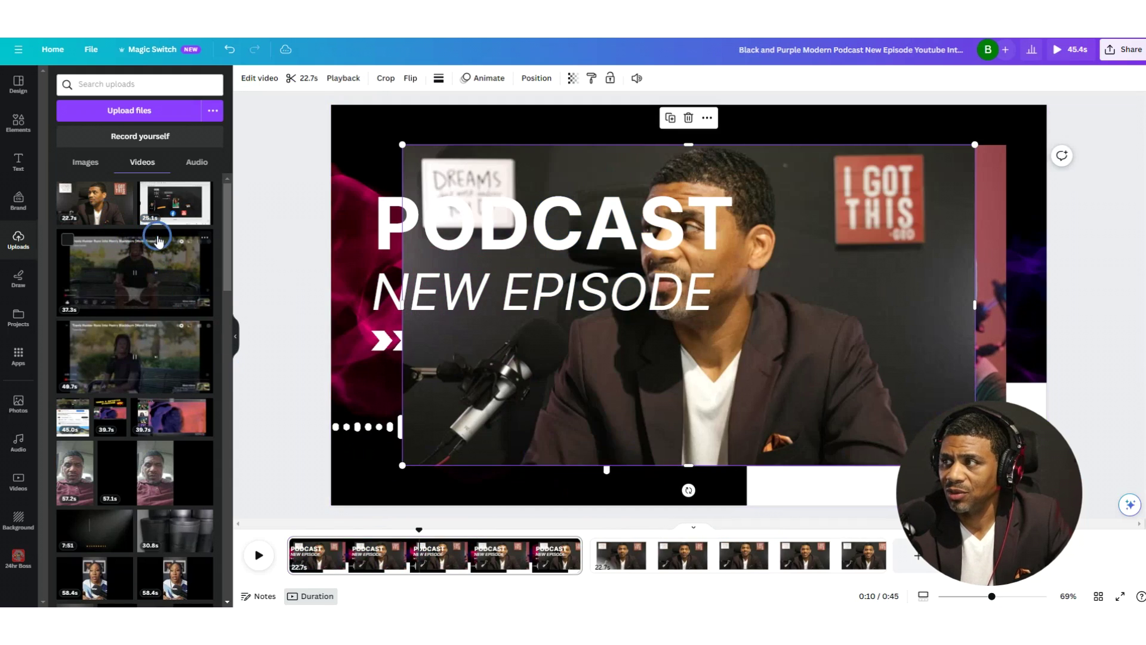
Place the 22.7-second clip into the template's video frame, replacing the sample footage of the woman with headphones.
click(672, 287)
drag(672, 287, 558, 316)
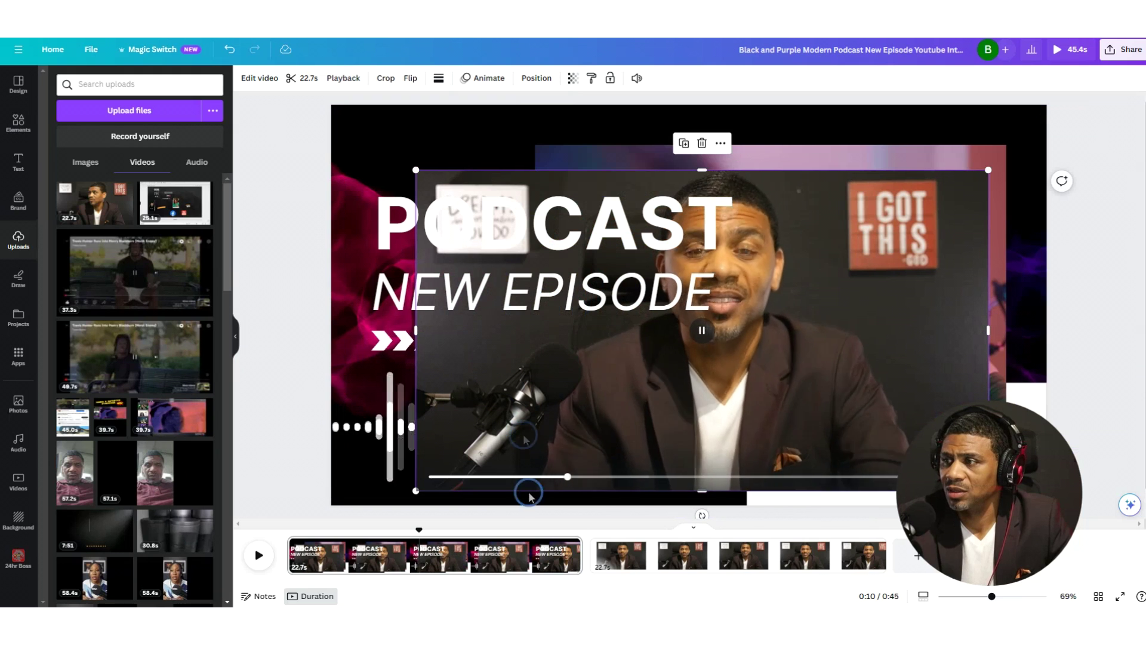
click(709, 333)
click(708, 335)
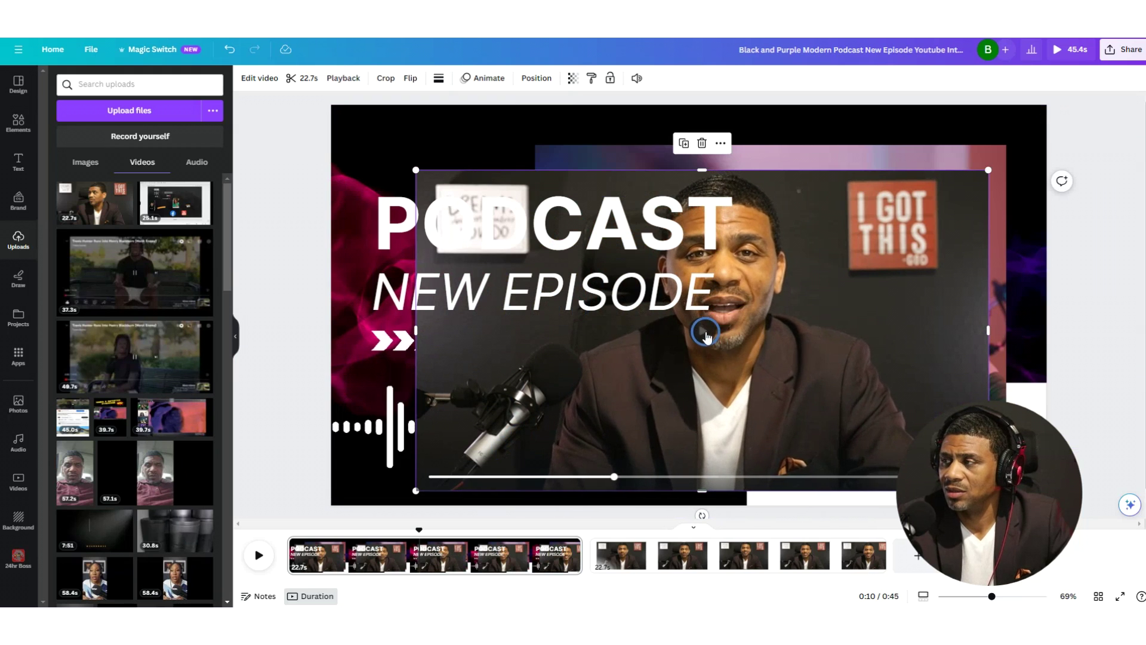
drag(817, 354, 759, 327)
key(ctrl+z)
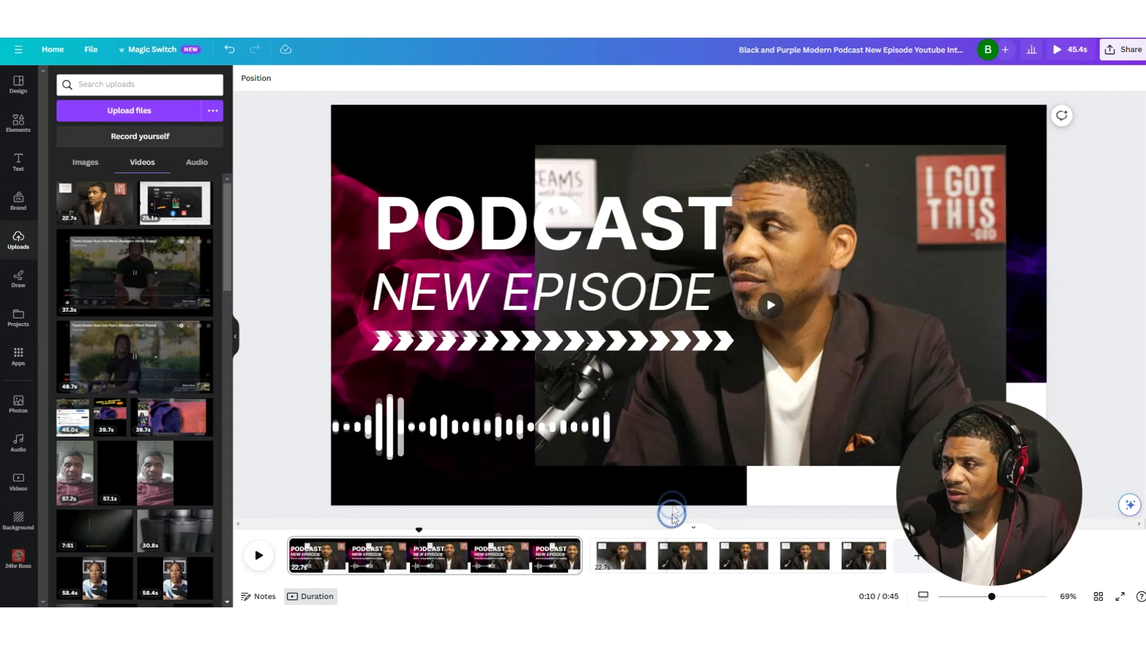
Mute the clip in the video frame and preview the intro page.
click(675, 435)
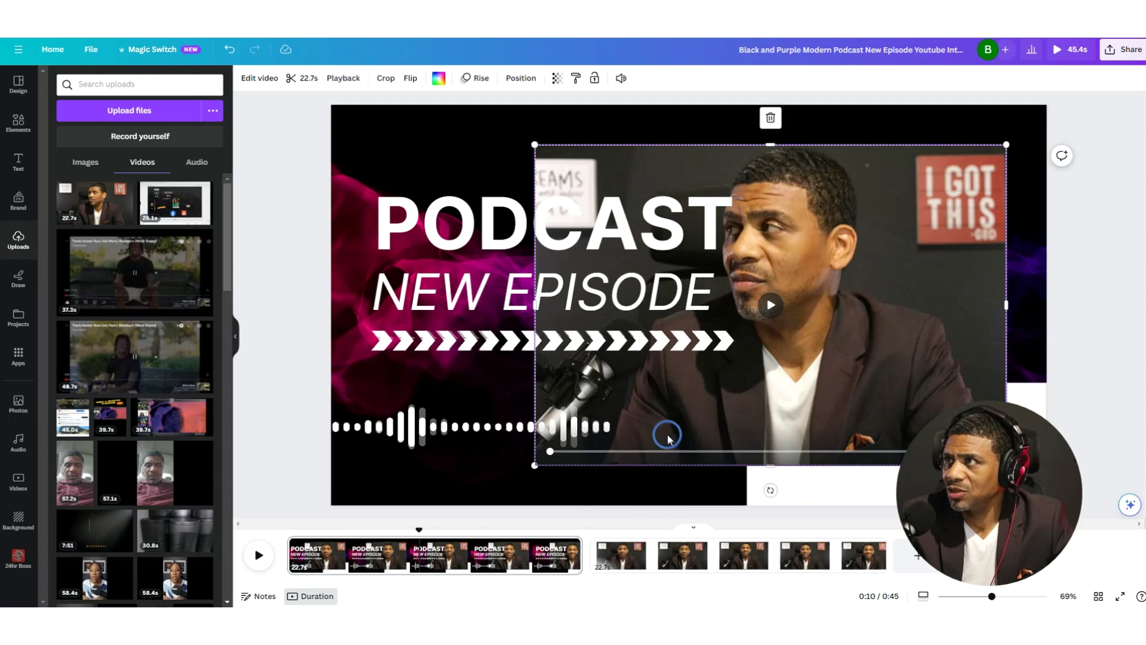
click(621, 77)
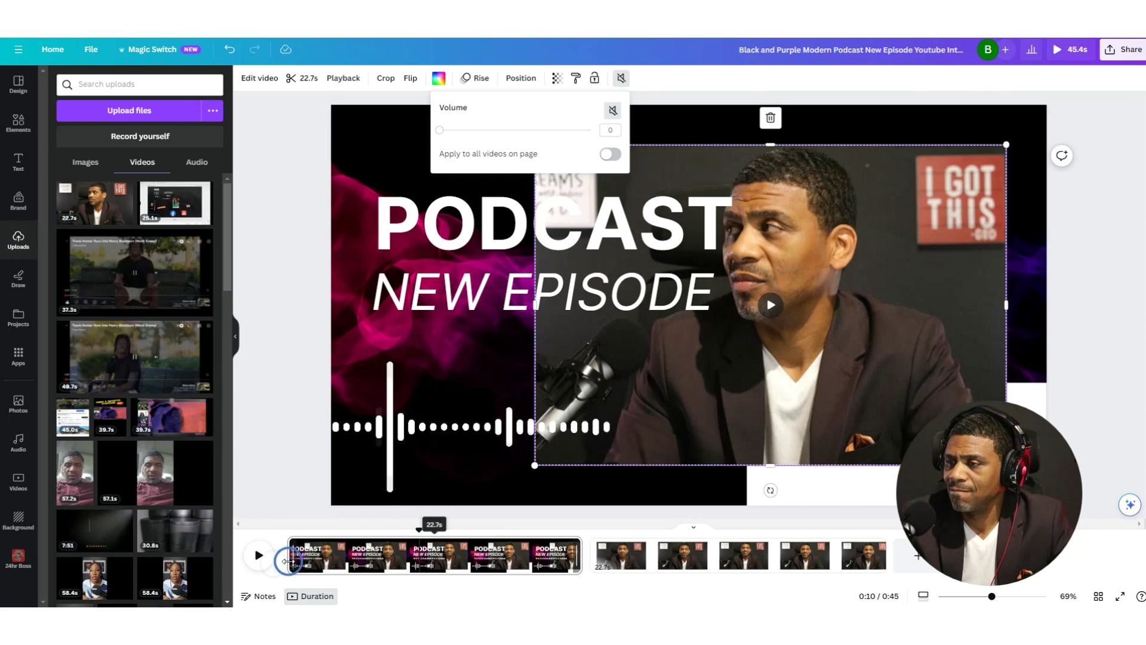
click(261, 558)
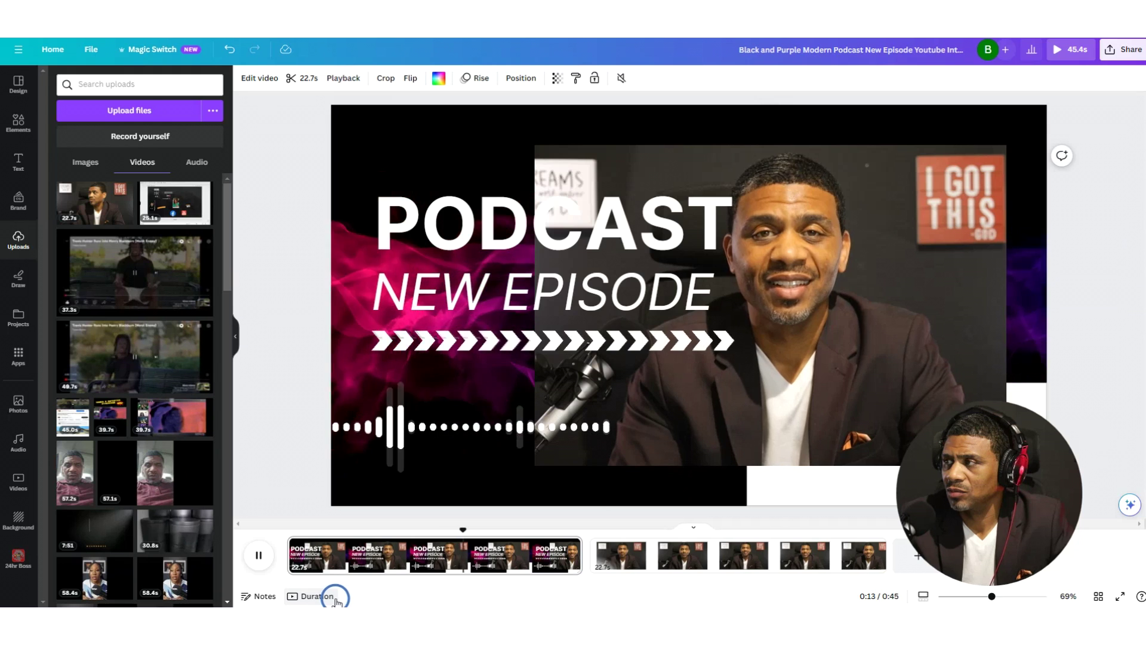
click(262, 558)
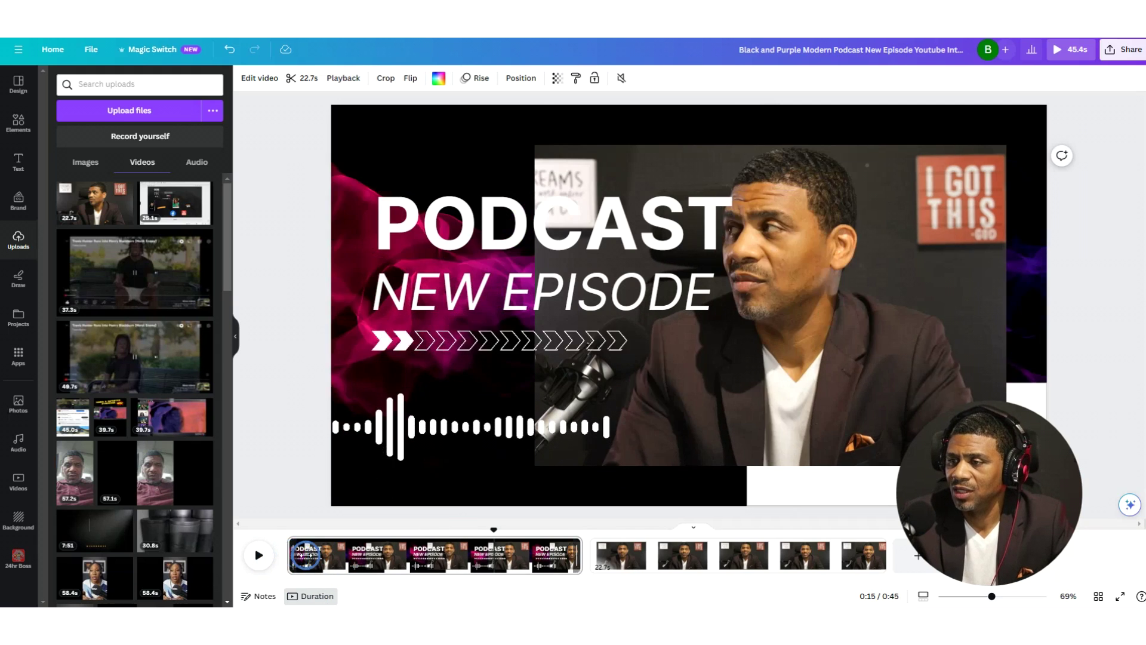
Trim the beginning of the intro page to a duration of 17.3 seconds and preview it.
drag(288, 554, 353, 555)
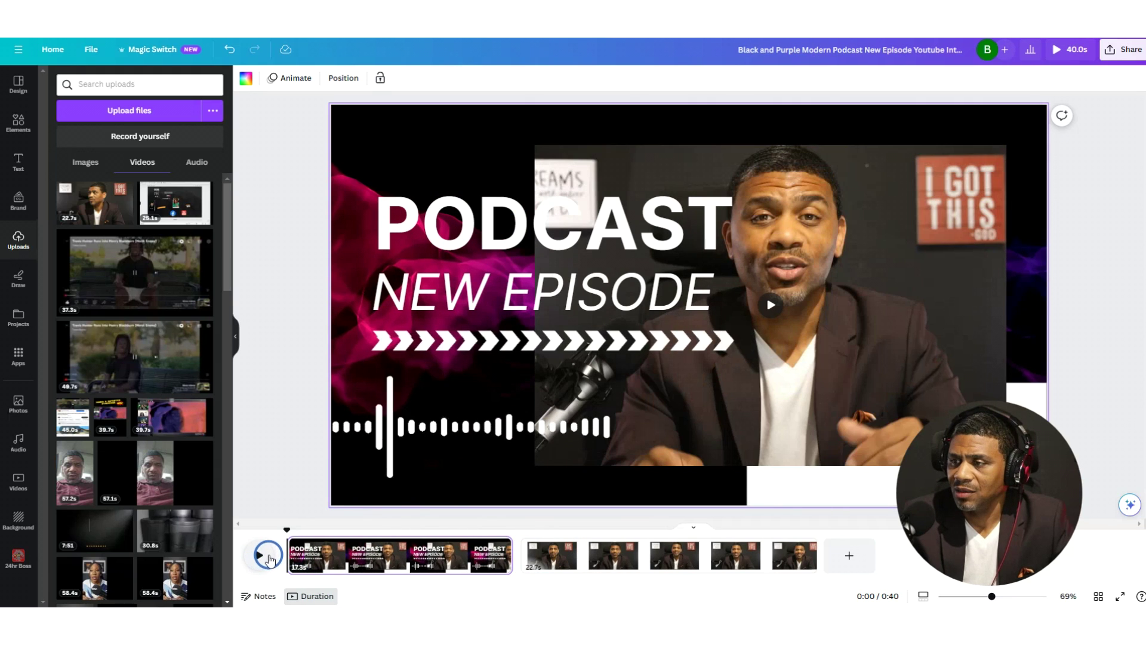
click(270, 556)
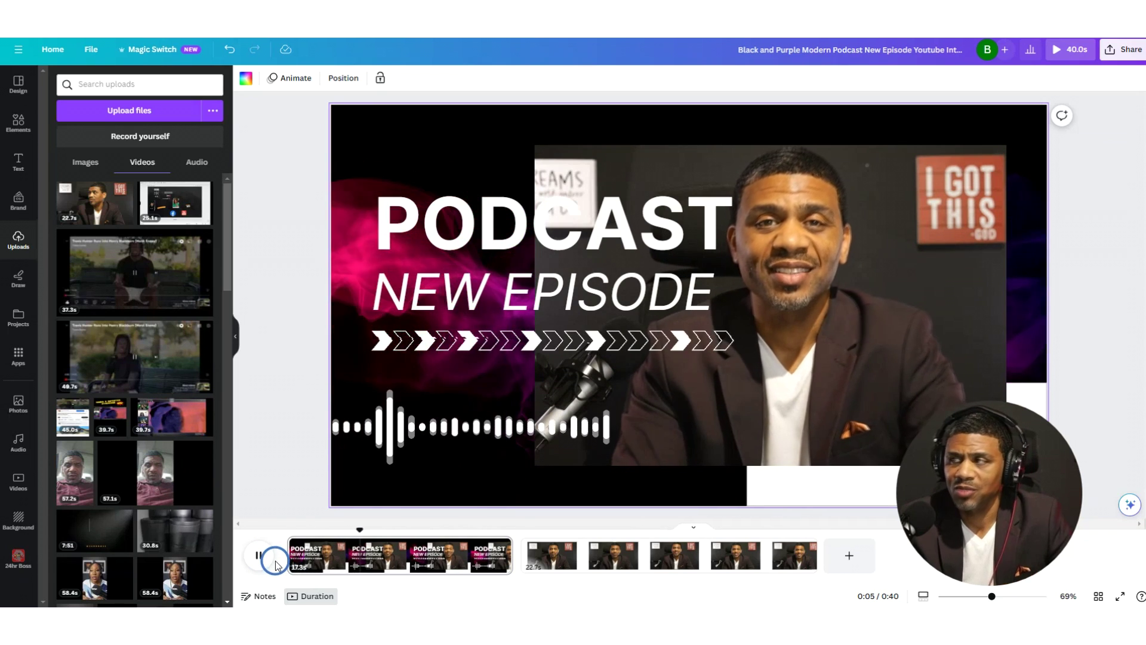
click(260, 559)
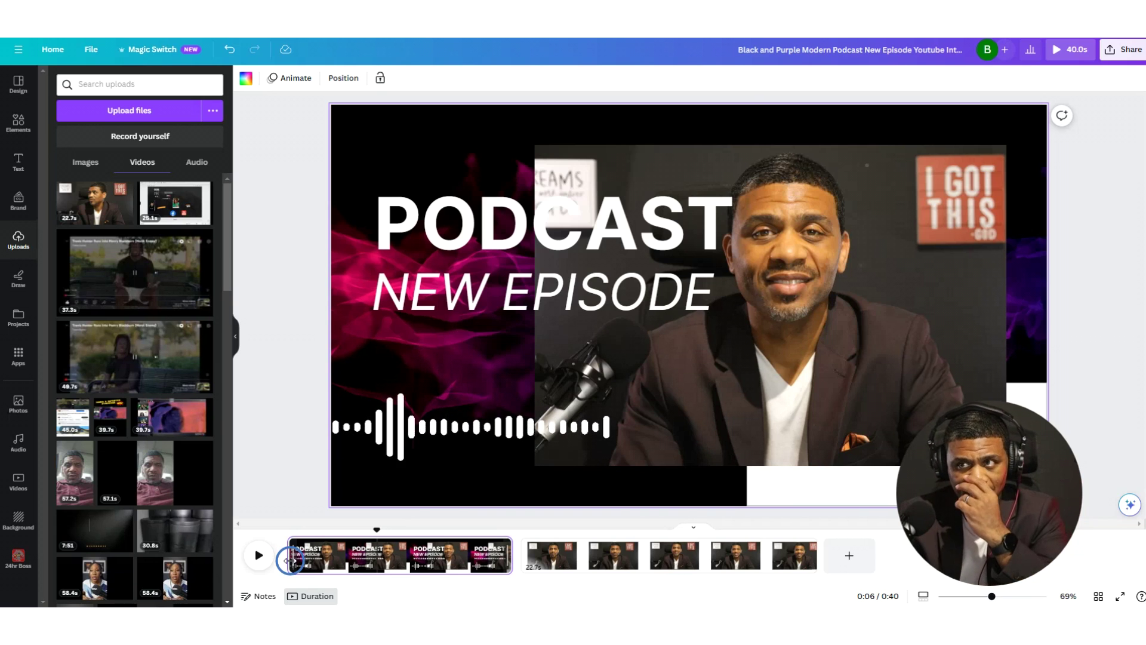
Replace the video in the intro's frame with the 17.8-second uploaded 24HR Boss Podcast clip with the Paris-London backdrop.
scroll(194, 503, down, 15)
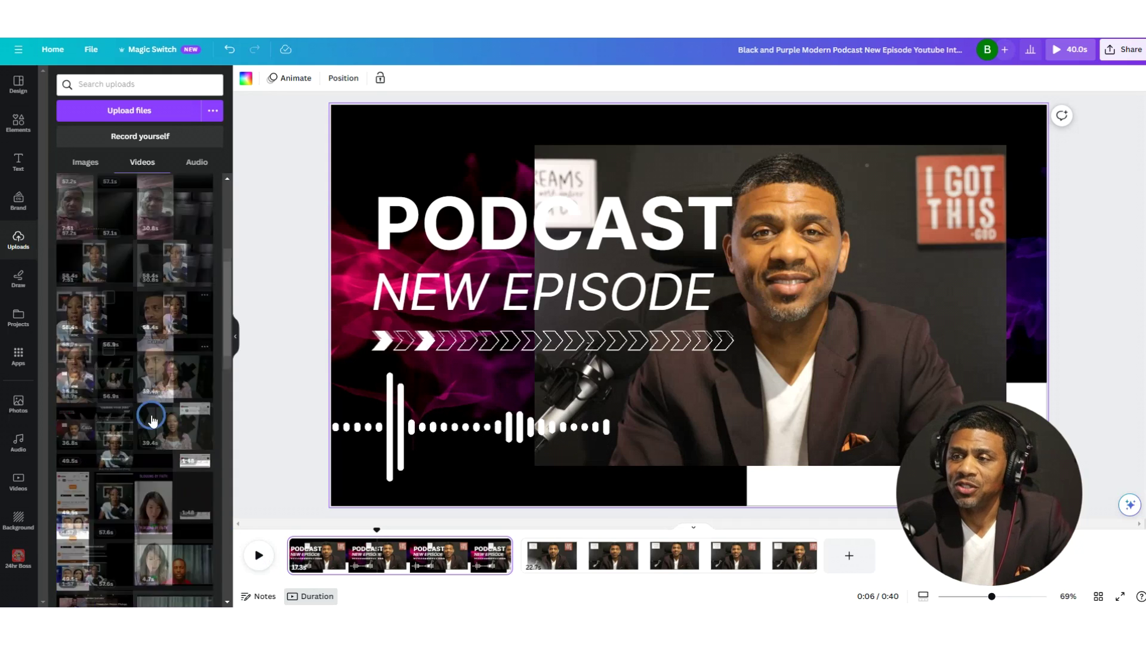
scroll(156, 427, down, 4)
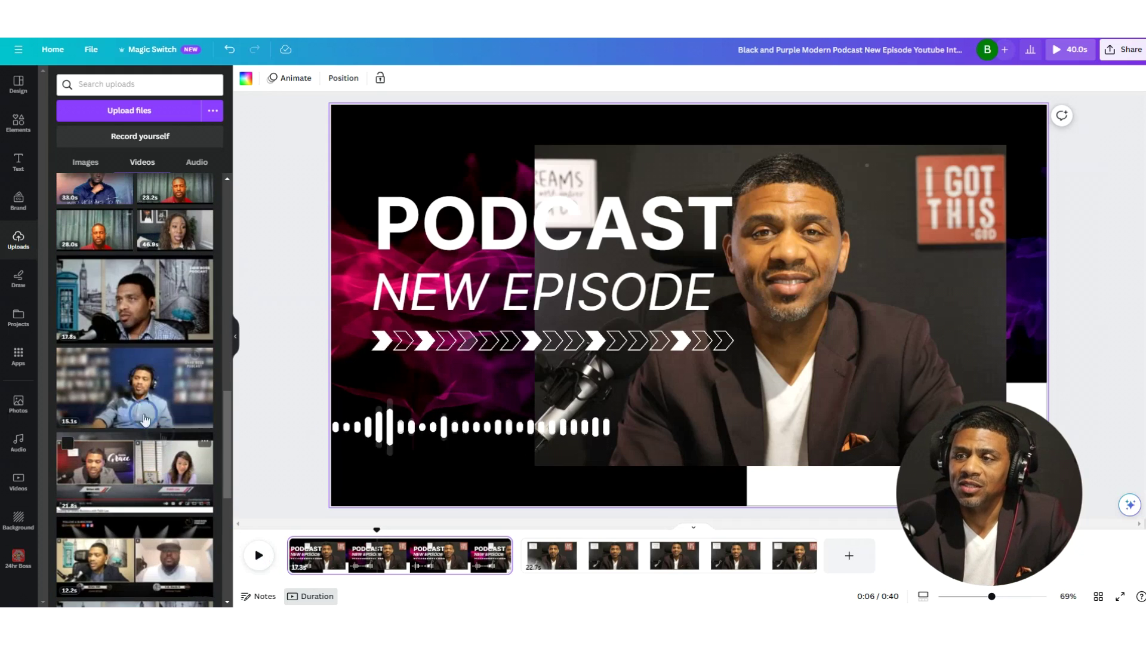
click(130, 315)
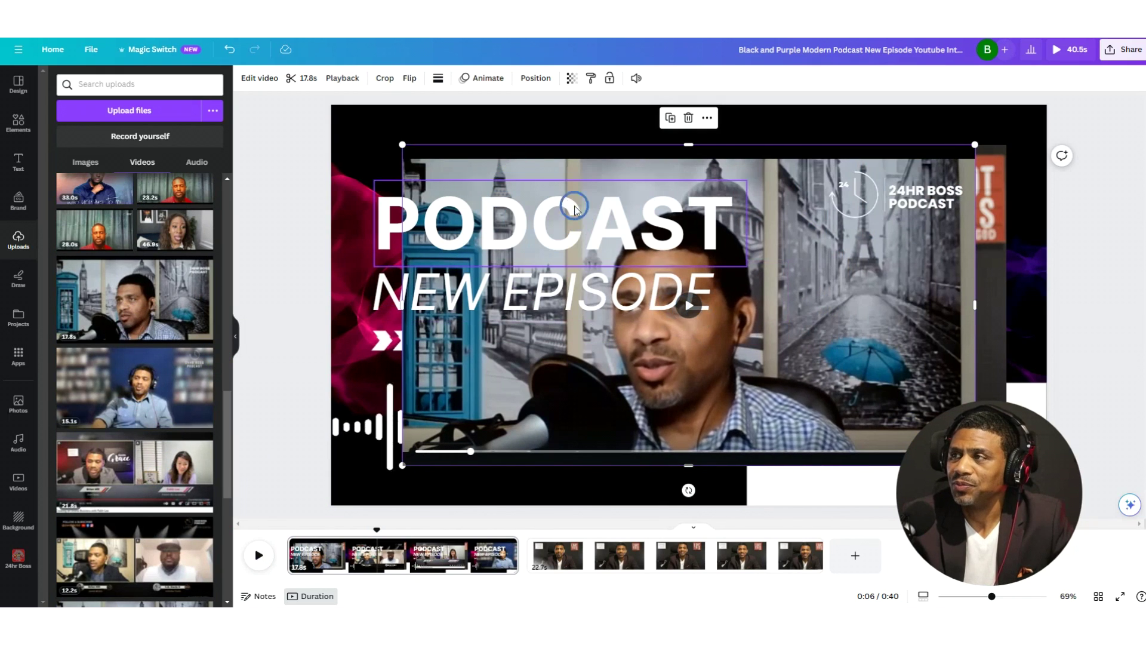
drag(524, 165, 582, 152)
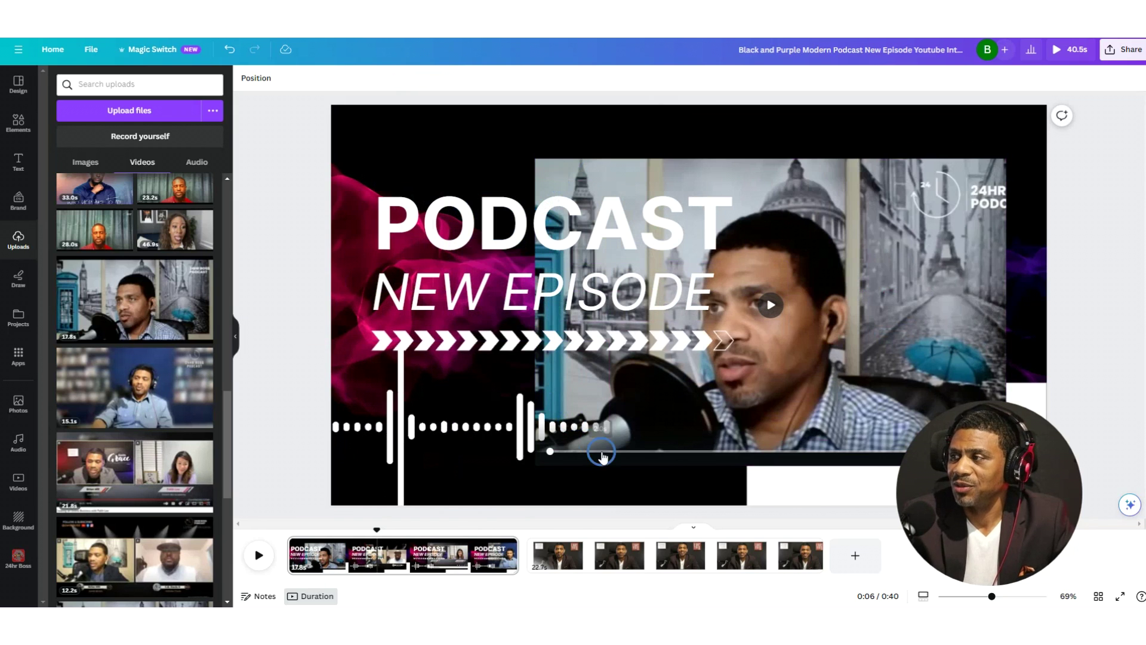
Mute the 24HR Boss Podcast clip in the frame and set the playhead to the start of the intro page.
click(886, 324)
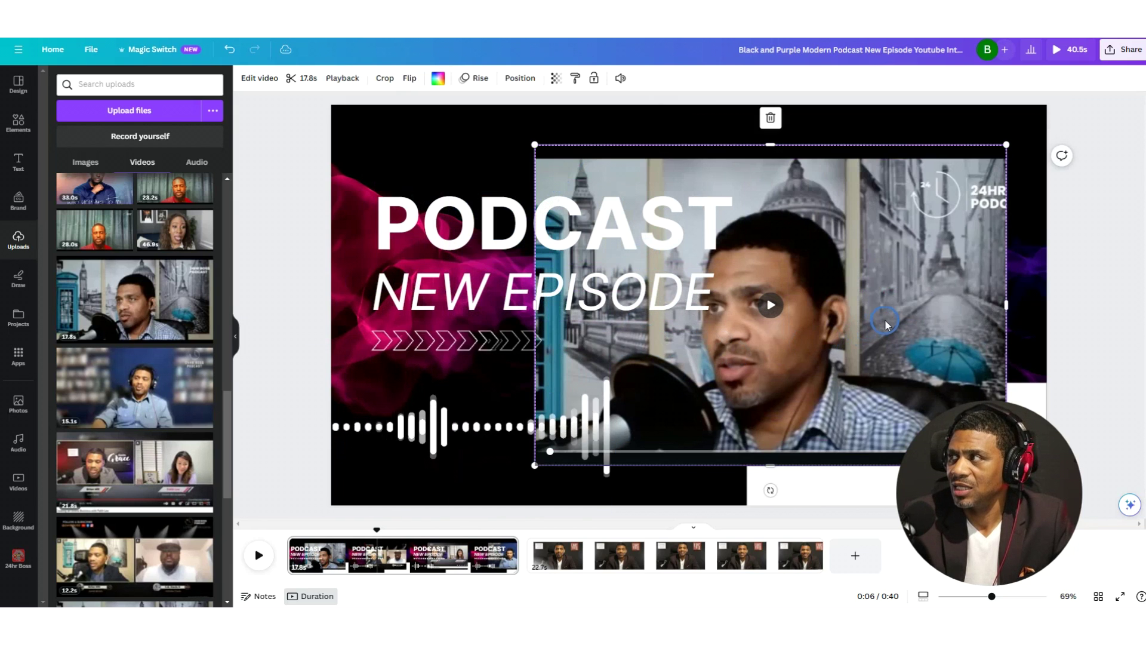
click(620, 80)
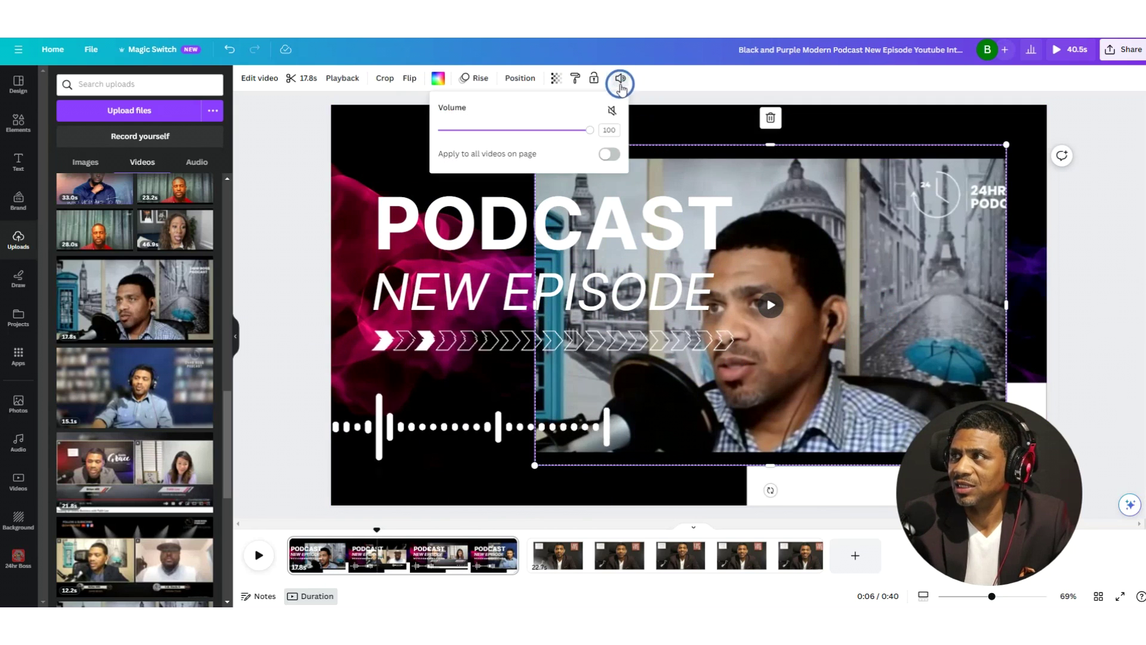
click(612, 112)
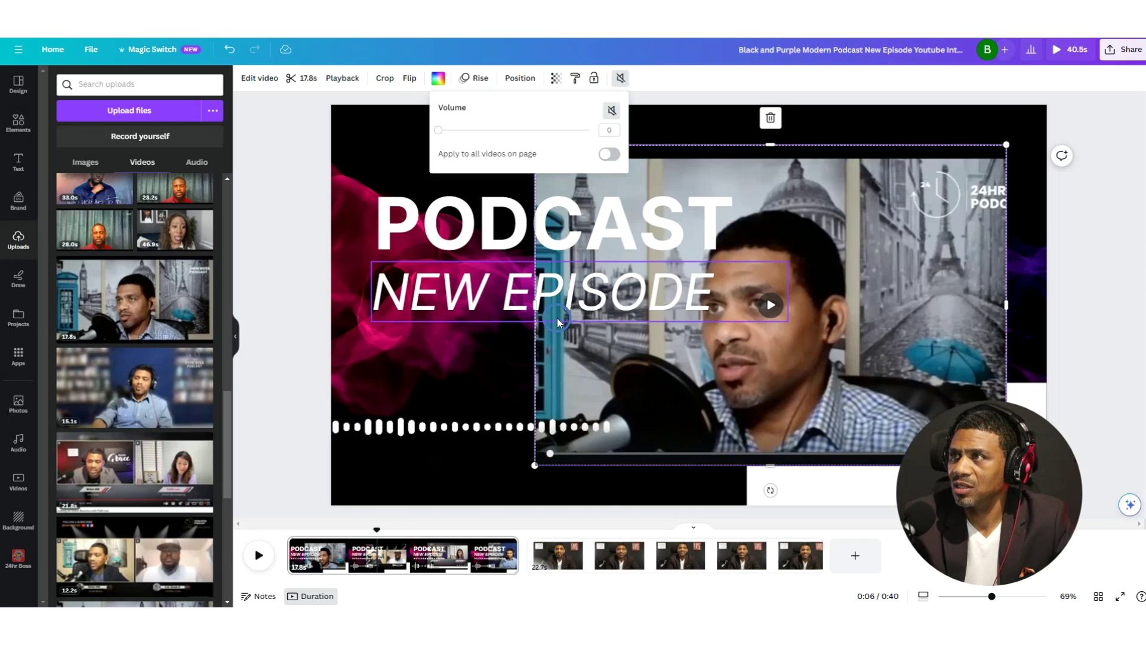
click(289, 554)
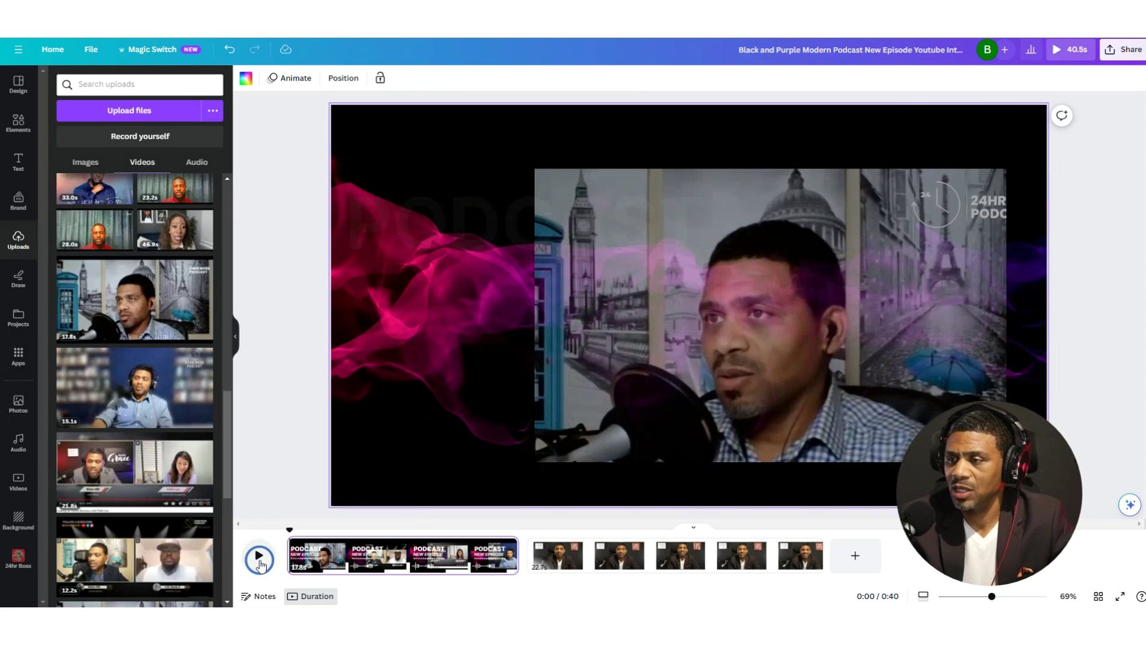
Preview the intro page from its start with the replaced clip, pausing about 8 seconds in.
click(260, 557)
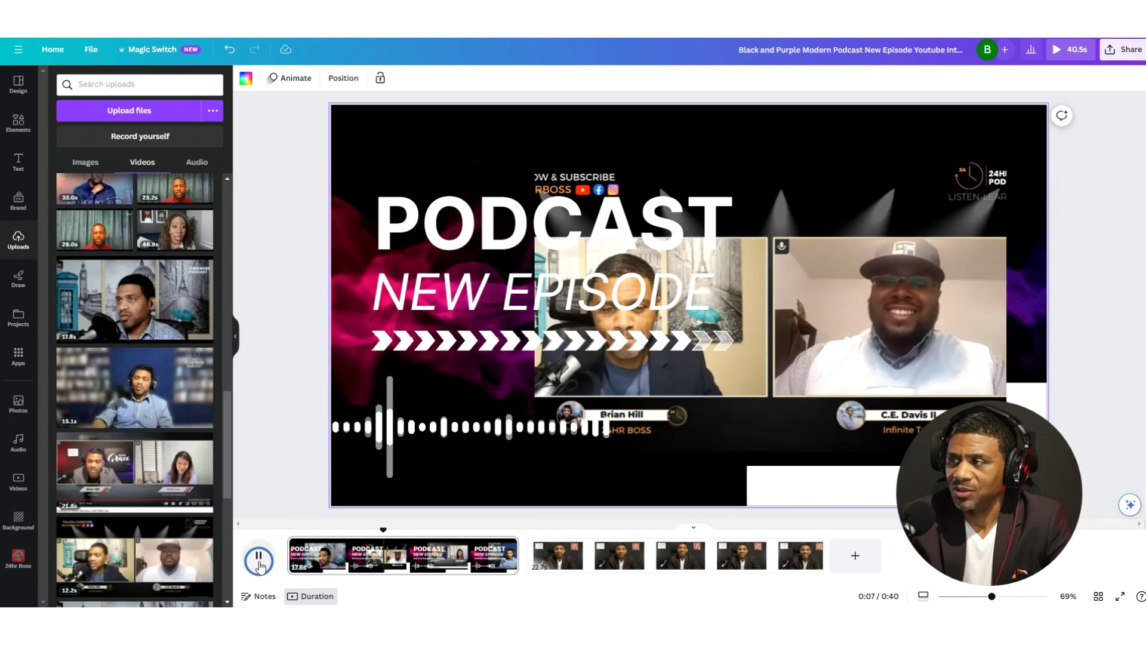
click(261, 556)
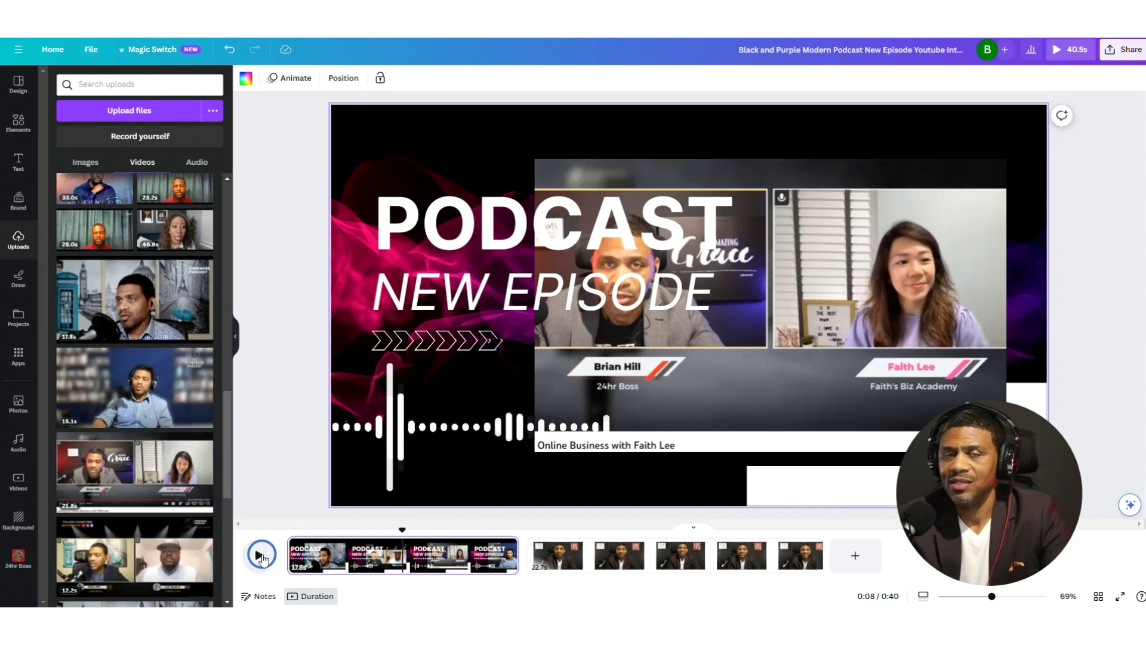
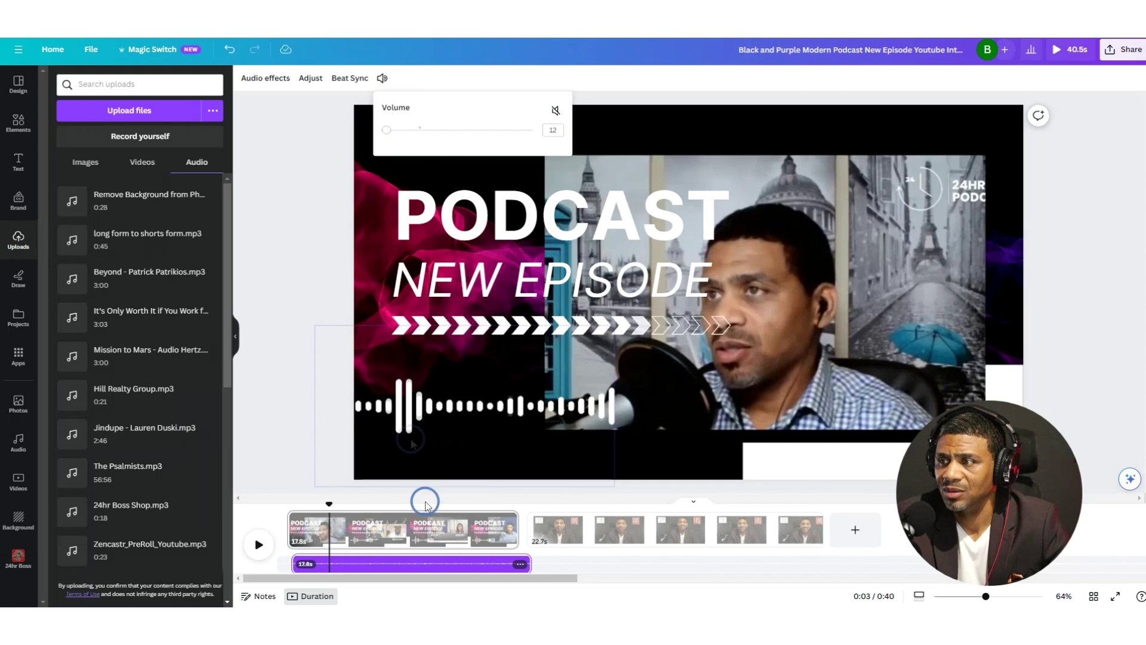
Select the video in the intro page's frame and check its volume setting.
click(419, 534)
click(483, 454)
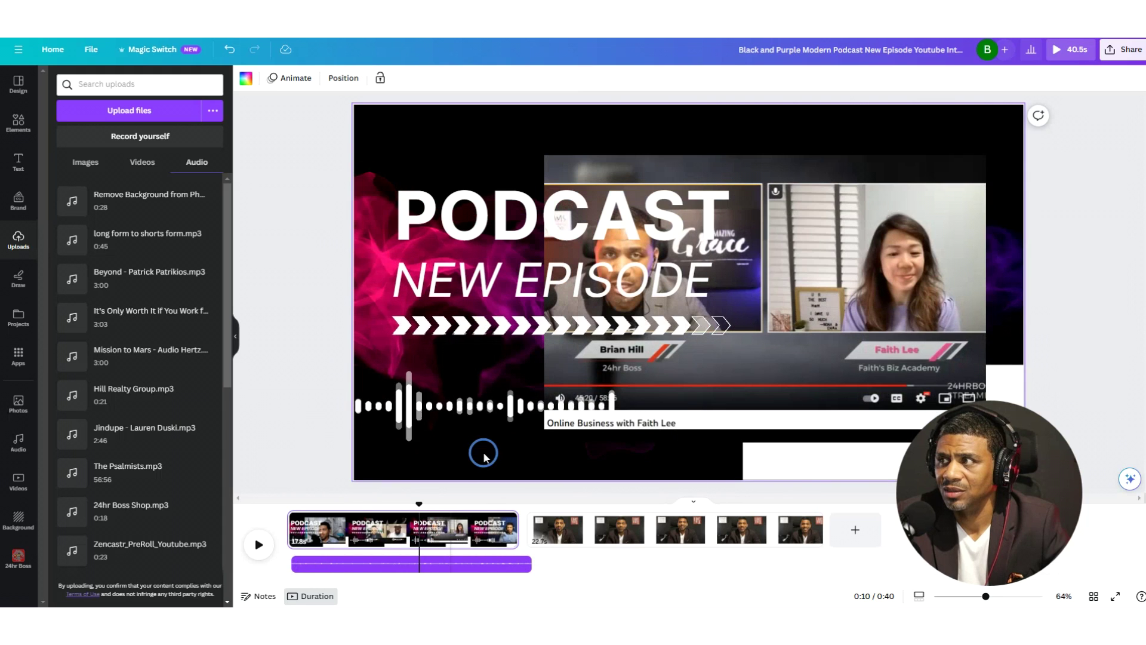
click(787, 260)
click(562, 79)
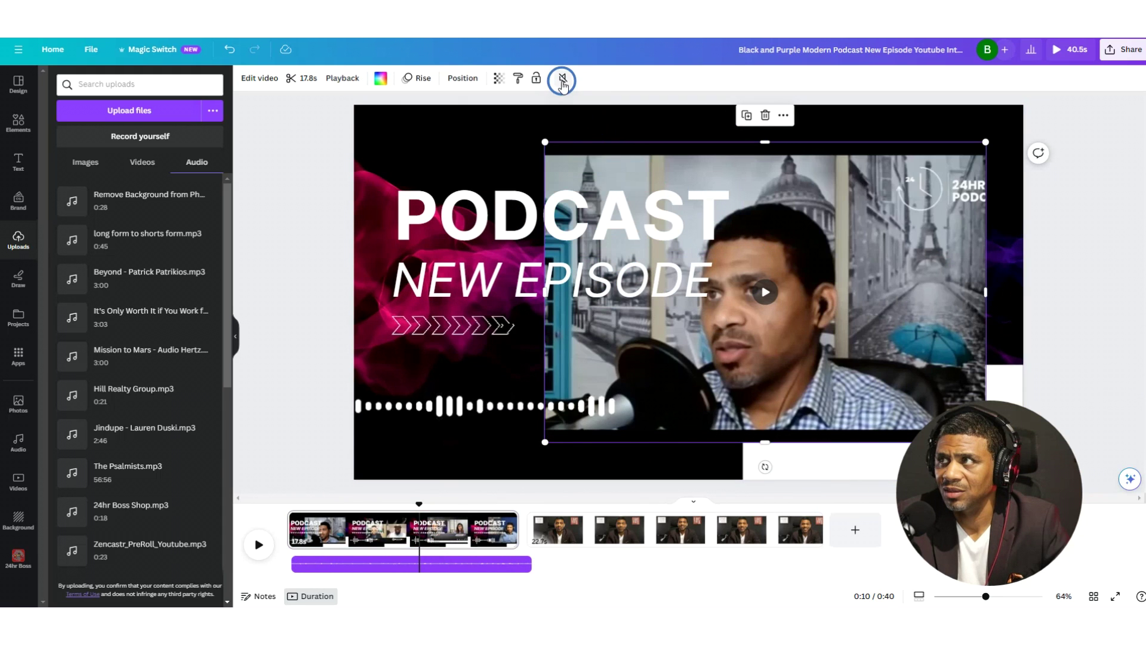
Select the 17.8-second audio track, return the playhead to the start, and preview the intro page with its audio up to about 17 seconds.
click(368, 570)
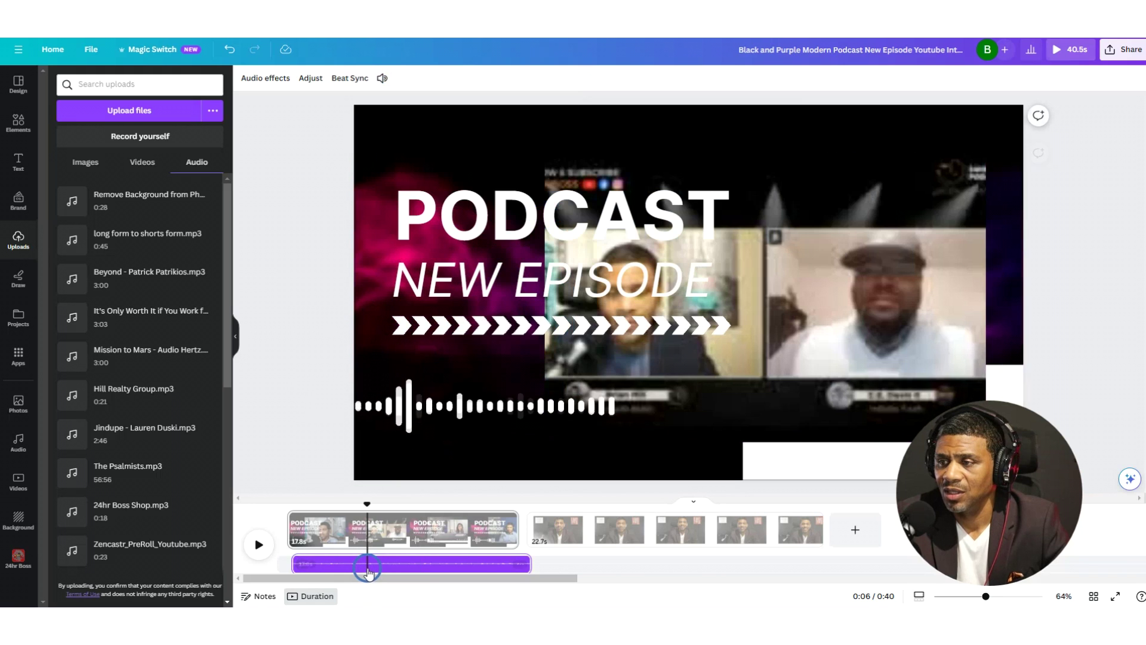
click(285, 531)
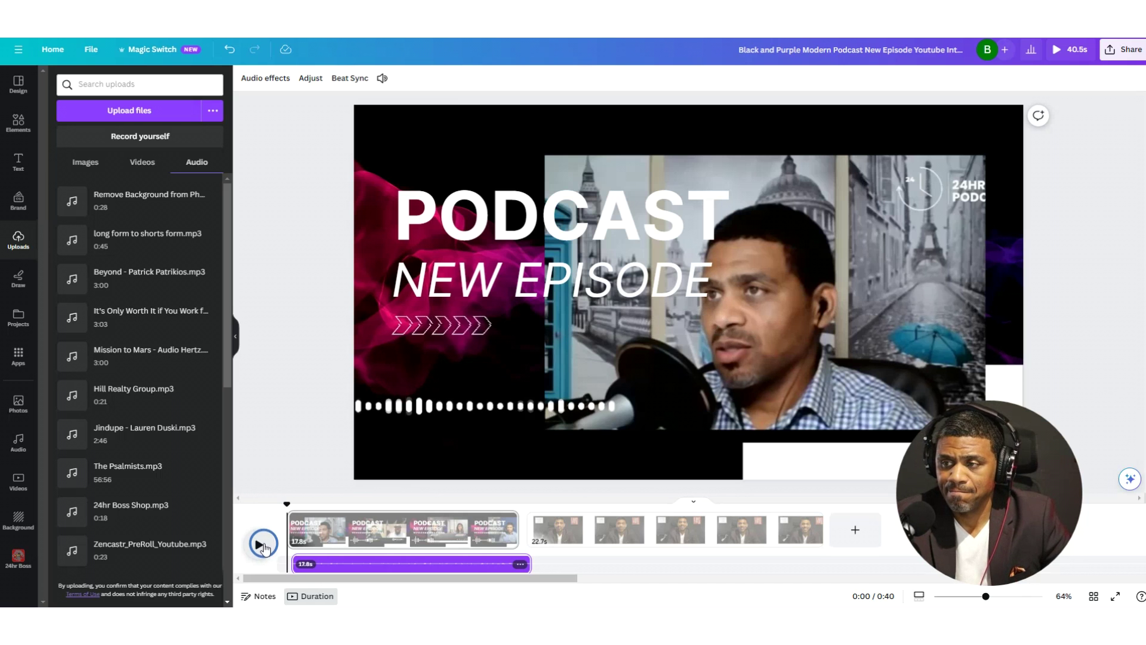
click(260, 544)
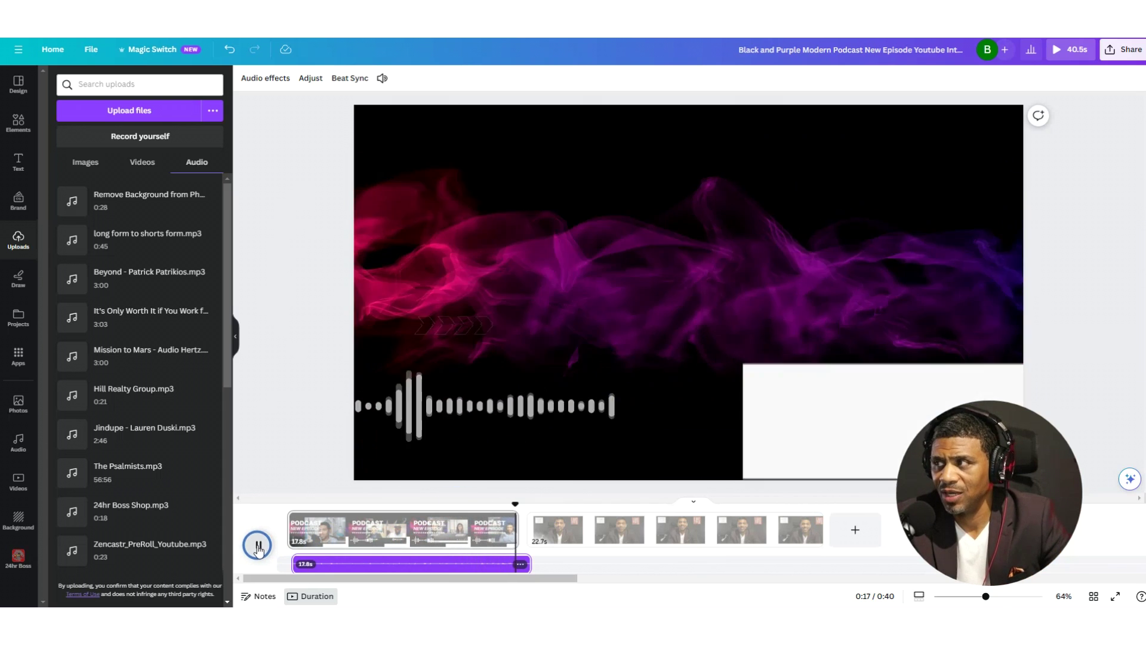
click(258, 546)
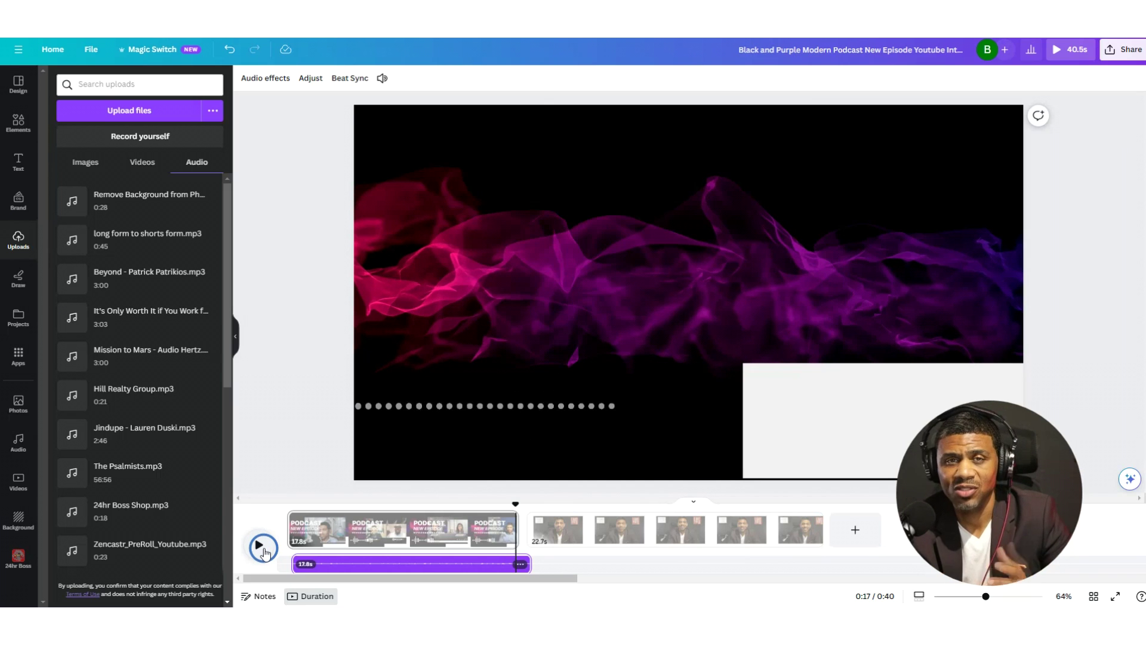